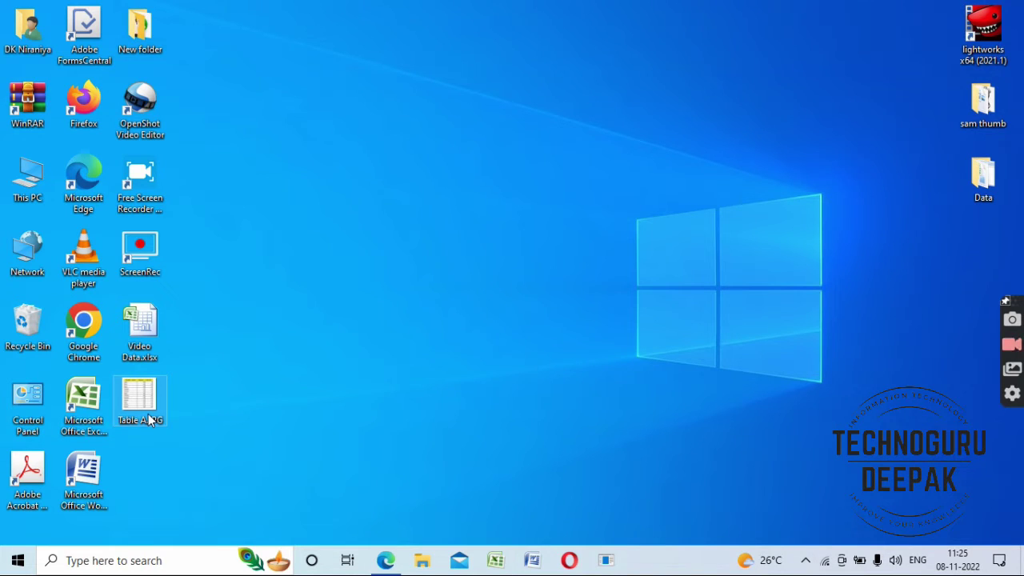
# - View the Table A.JPG image in the image viewer, then close it
pyautogui.moveTo(150, 421)
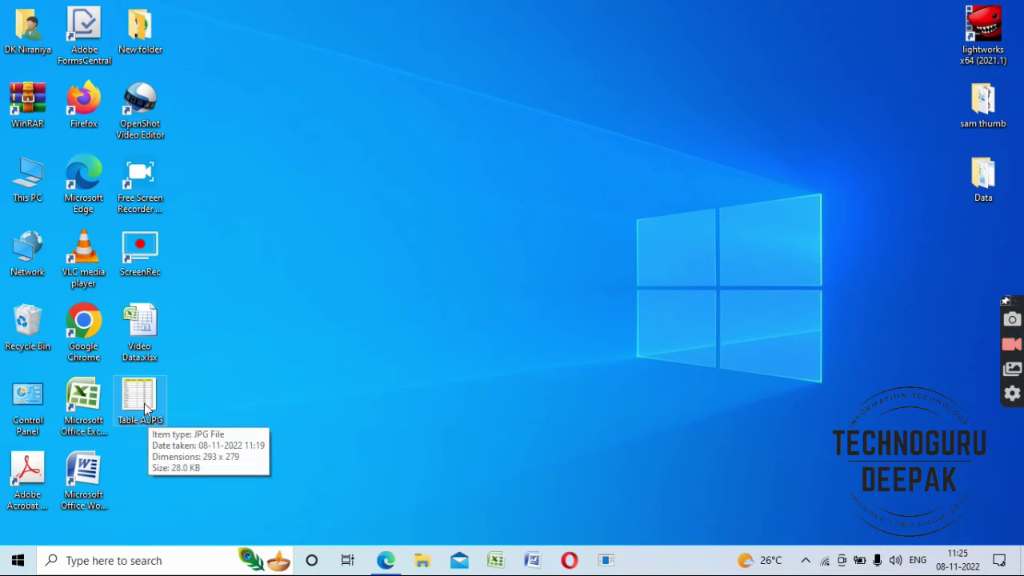
pyautogui.doubleClick(144, 403)
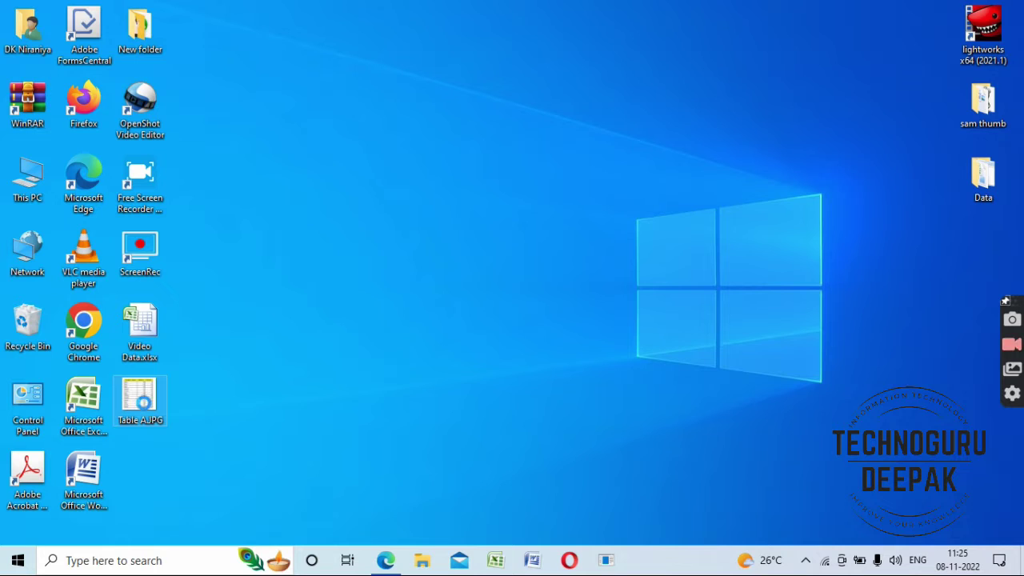
pyautogui.rightClick(144, 403)
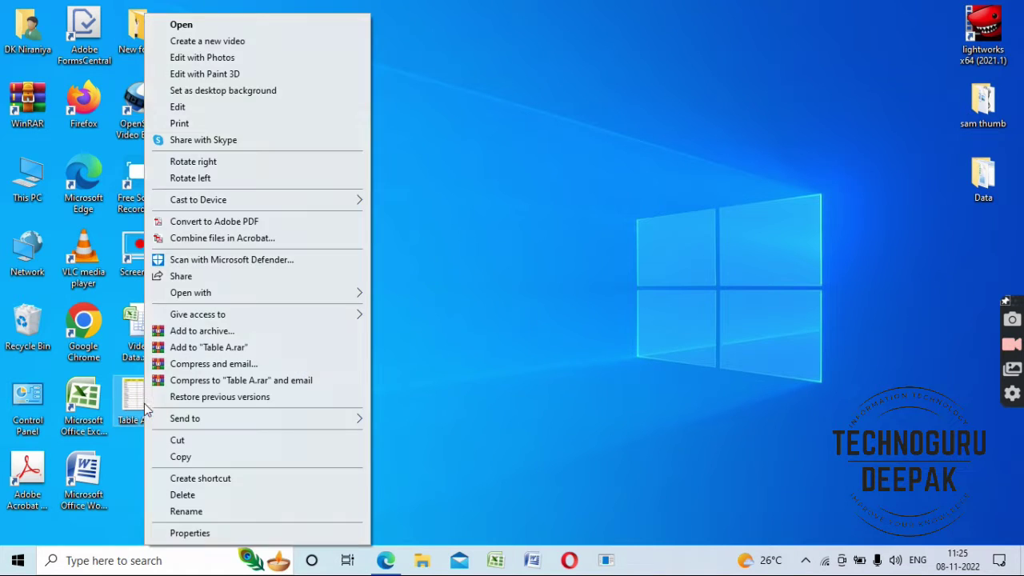
pyautogui.click(237, 35)
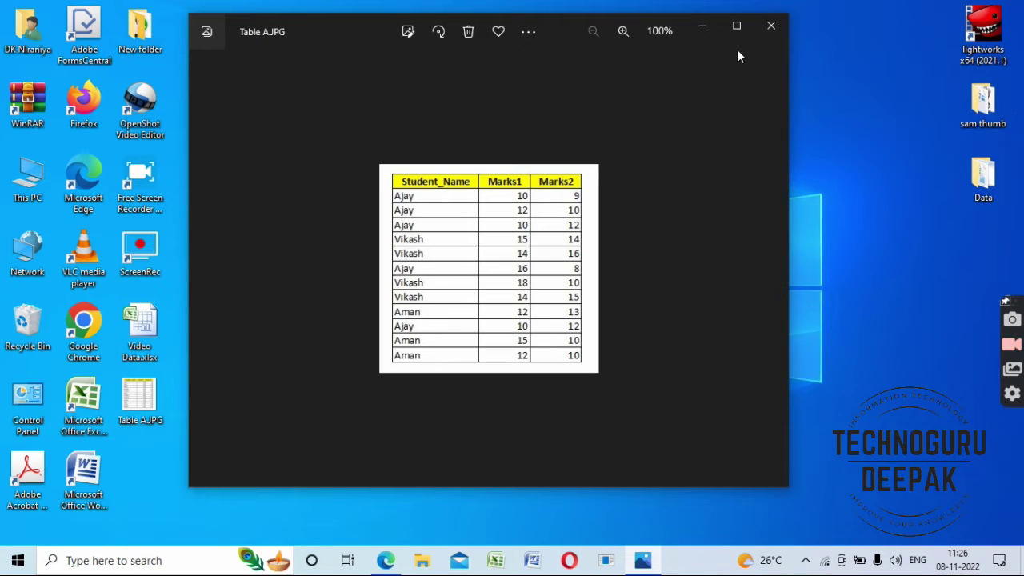
pyautogui.click(773, 25)
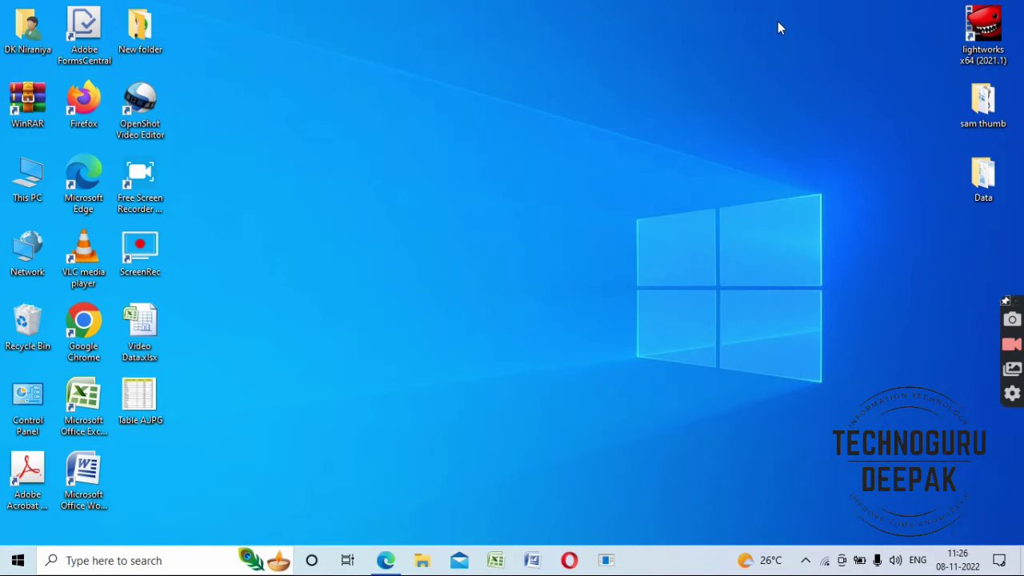
# - Search Google in Edge for 'table reader' and open the table-reader.com result
pyautogui.click(387, 562)
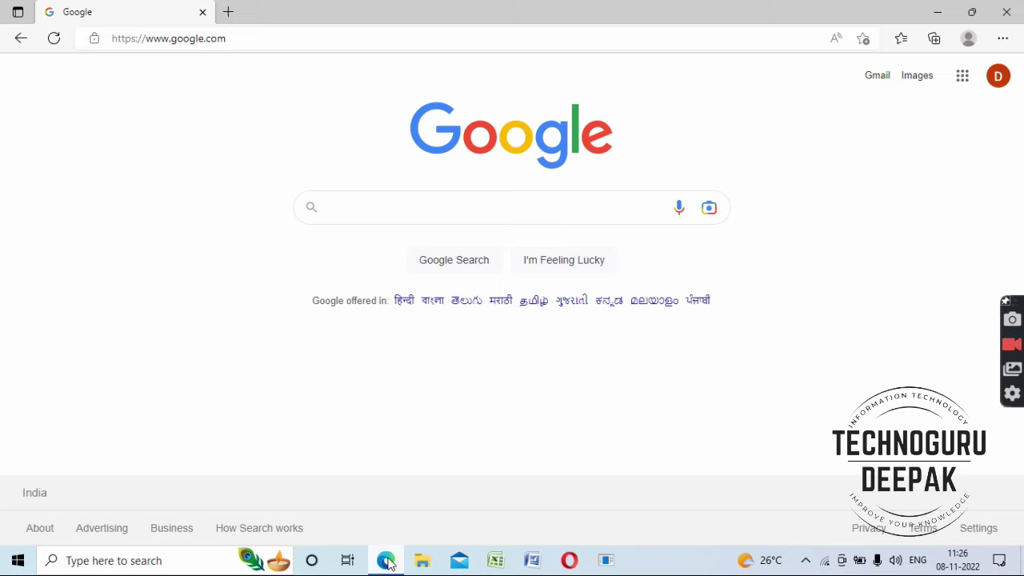
pyautogui.click(403, 207)
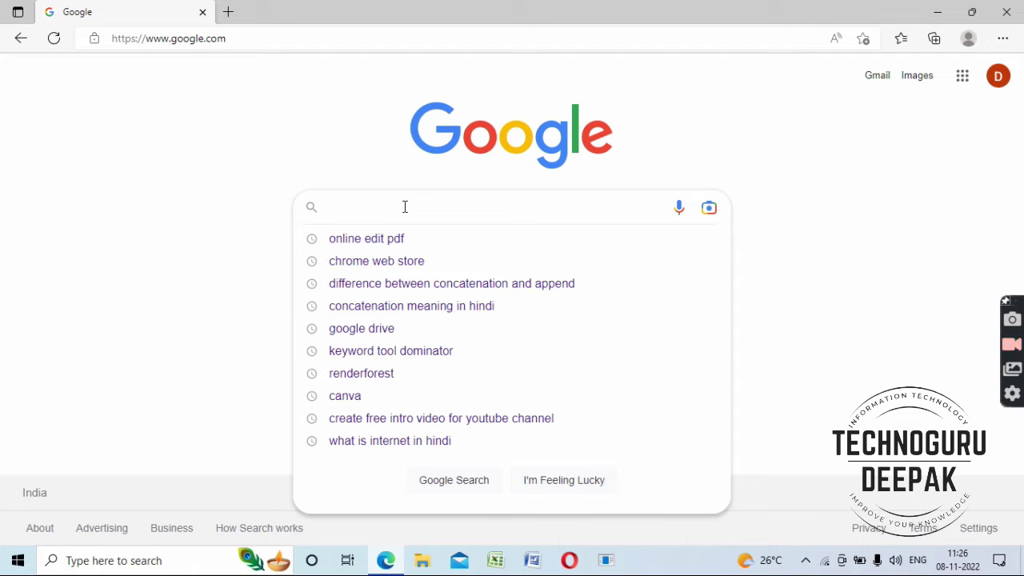
pyautogui.write('table ')
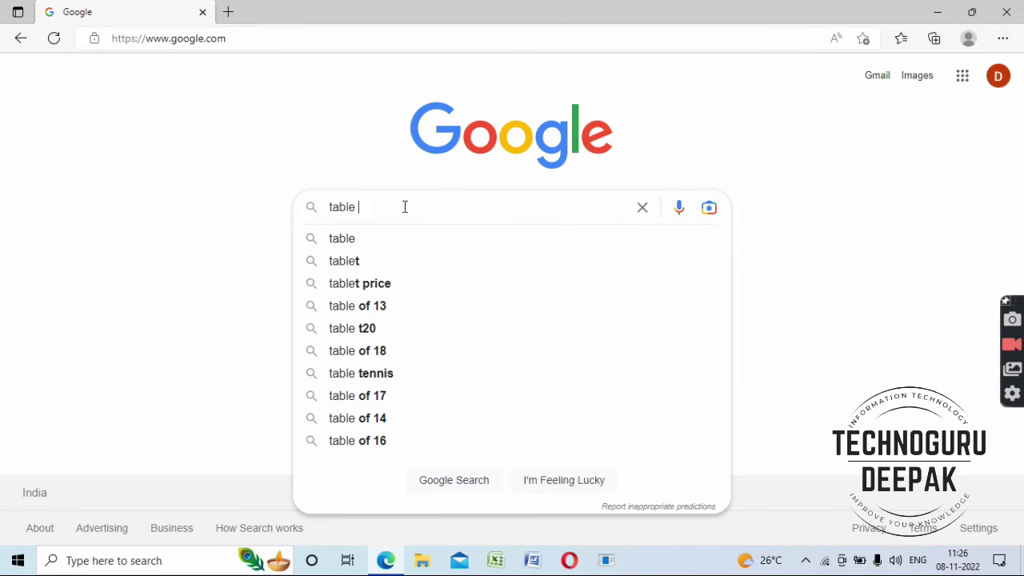
pyautogui.write('reader')
pyautogui.press('Return')
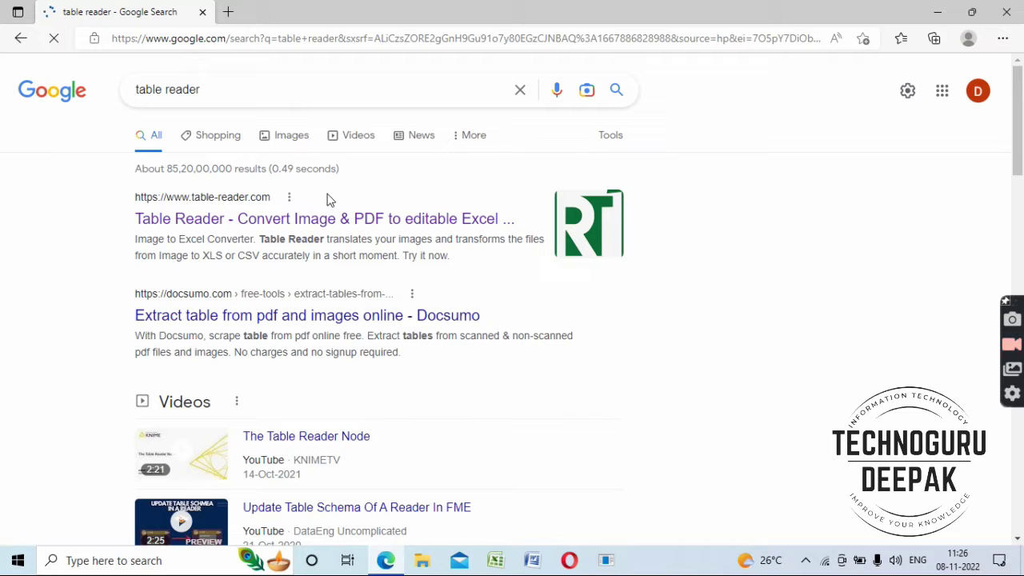
pyautogui.click(202, 220)
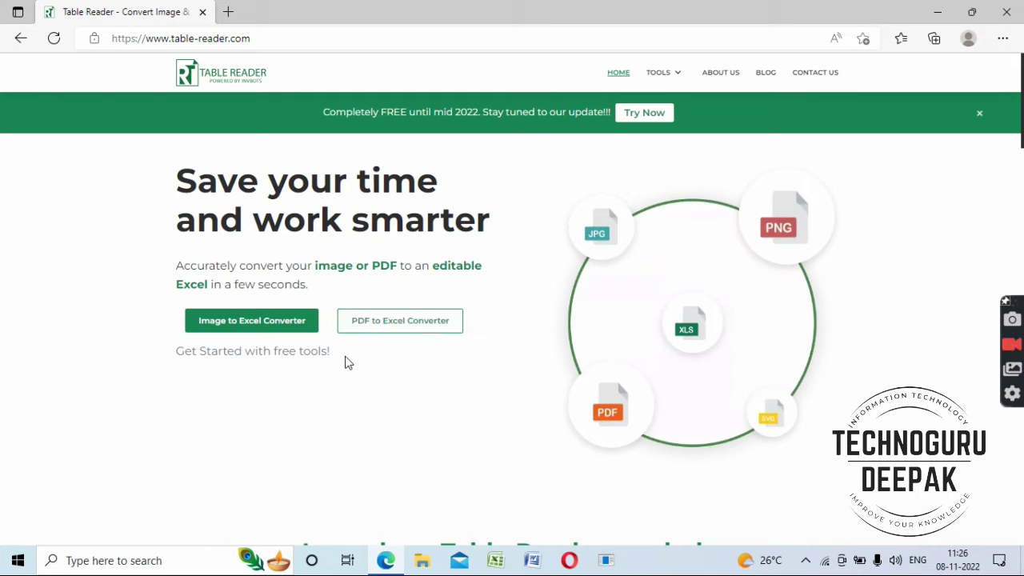
# - Open the Image to Excel Converter and upload Table A.JPG from the file picker
pyautogui.click(250, 321)
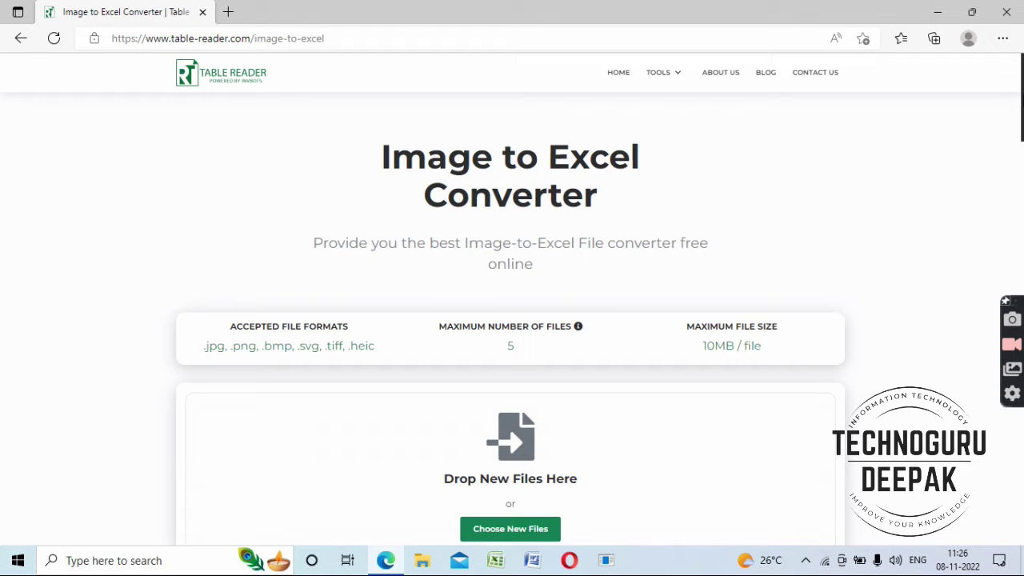
pyautogui.scroll(-3, 512, 320)
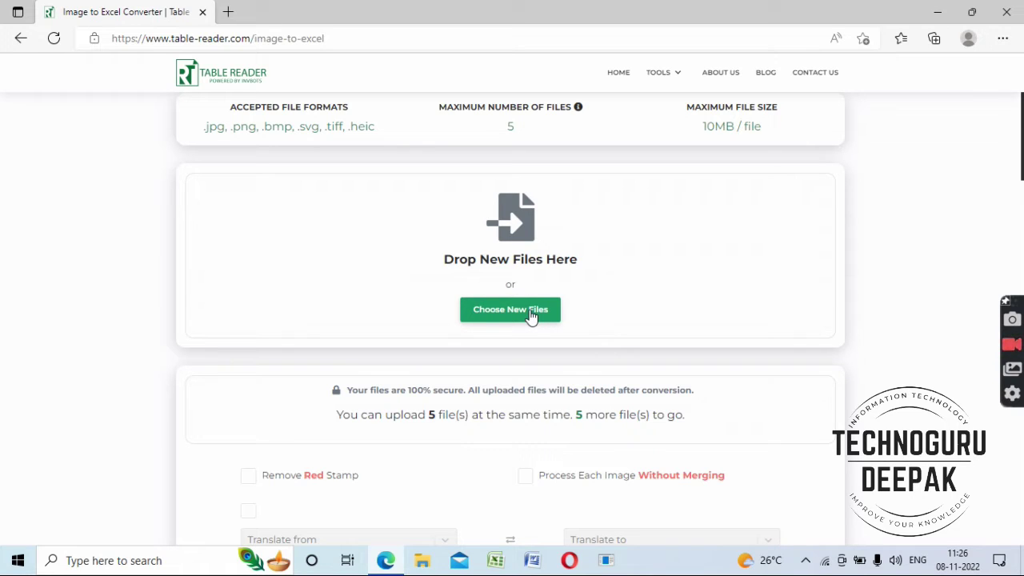
pyautogui.click(530, 311)
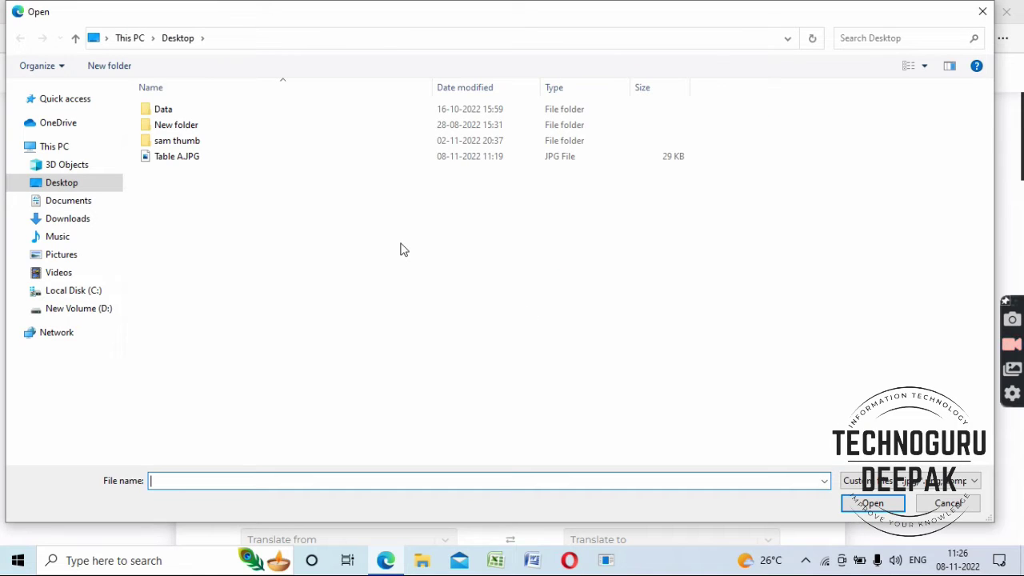
pyautogui.click(175, 160)
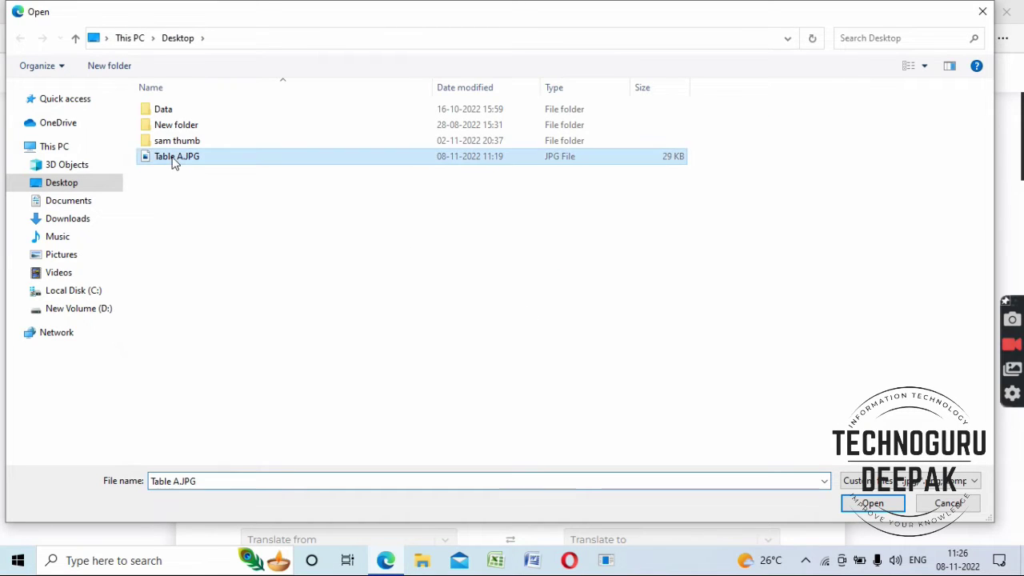
pyautogui.click(872, 503)
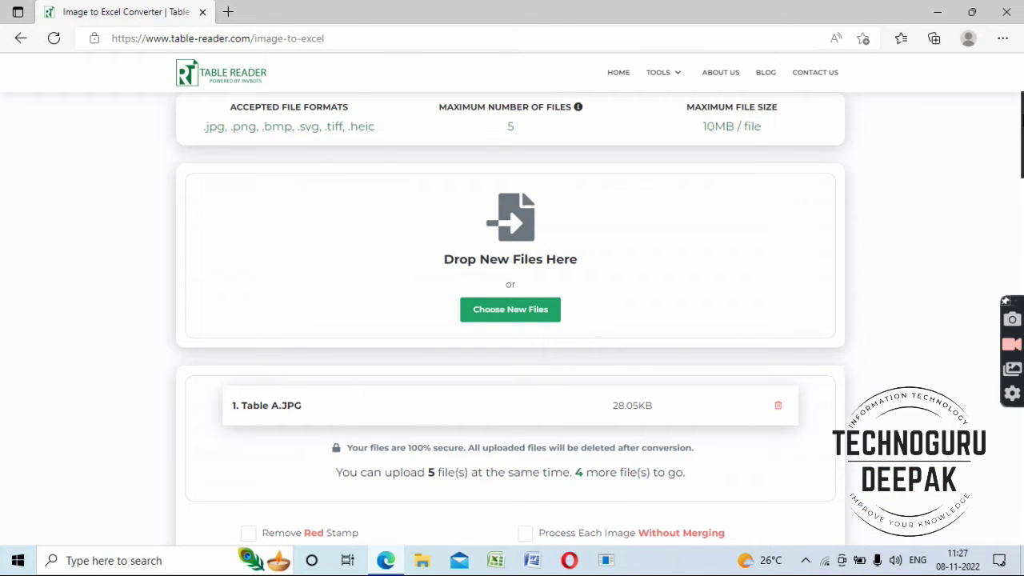
pyautogui.scroll(-3, 628, 335)
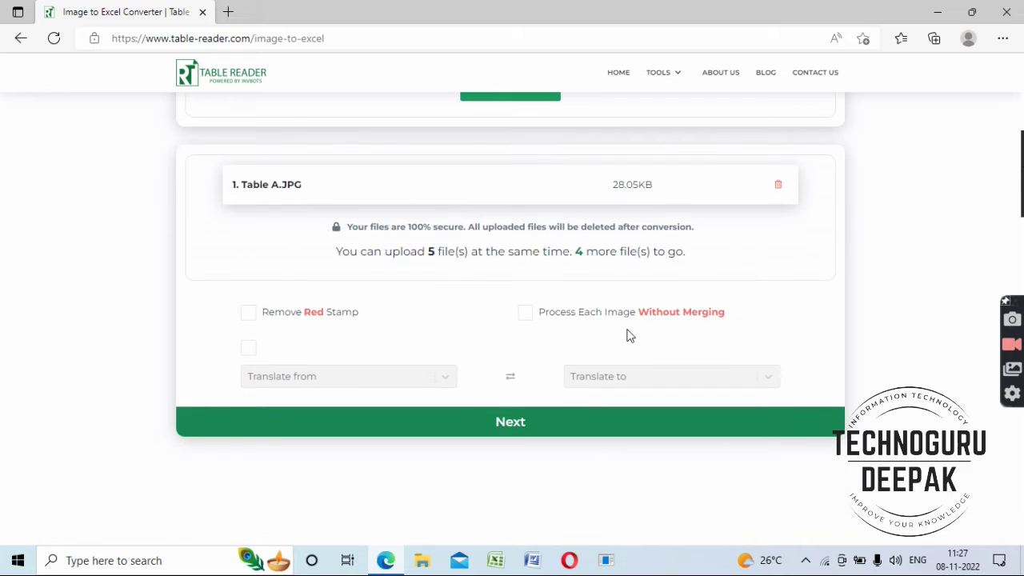
# - Tighten the crop area around the table and extract it into a Student Name, Marks1, Marks2 preview
pyautogui.click(464, 420)
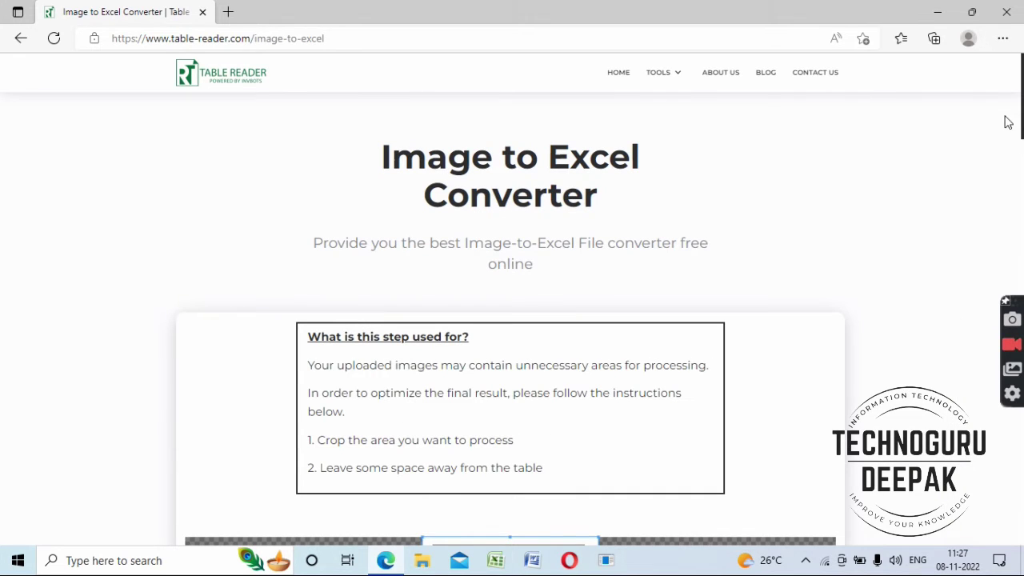
pyautogui.scroll(-4, 512, 320)
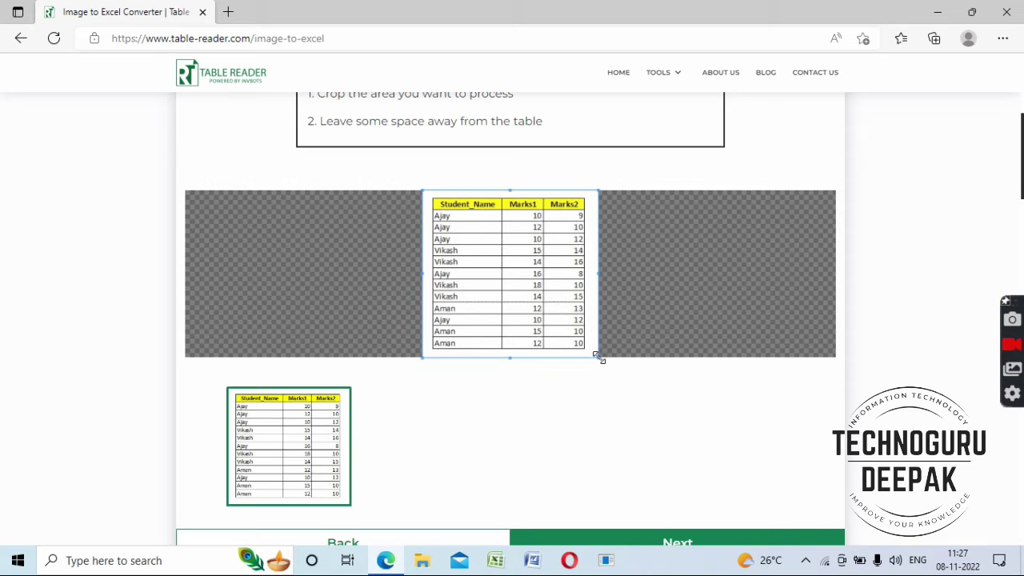
pyautogui.moveTo(598, 357)
pyautogui.mouseDown()
pyautogui.moveTo(541, 294)
pyautogui.moveTo(596, 359)
pyautogui.mouseUp()
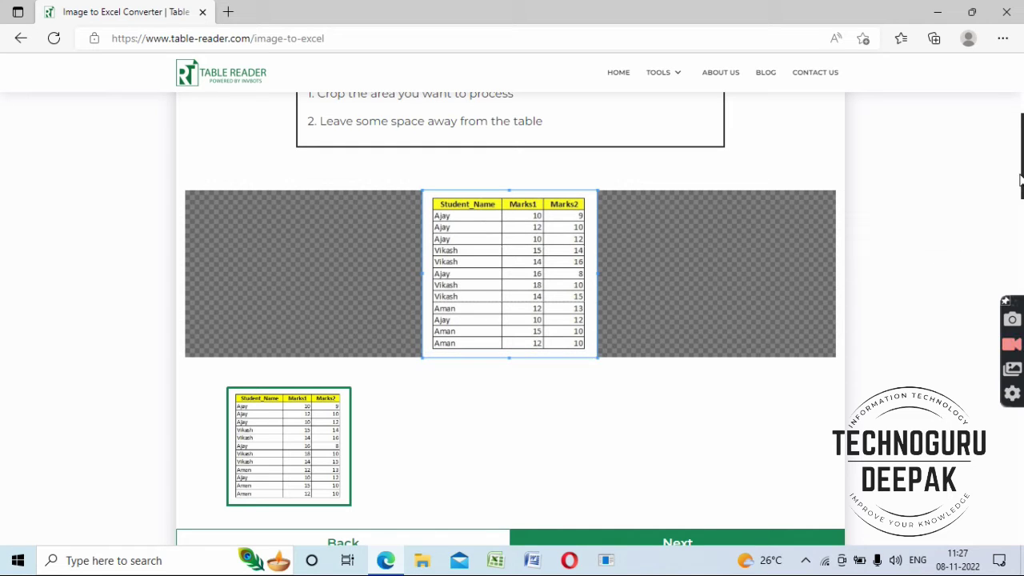
pyautogui.scroll(-1, 1021, 177)
pyautogui.scroll(-1, 1021, 178)
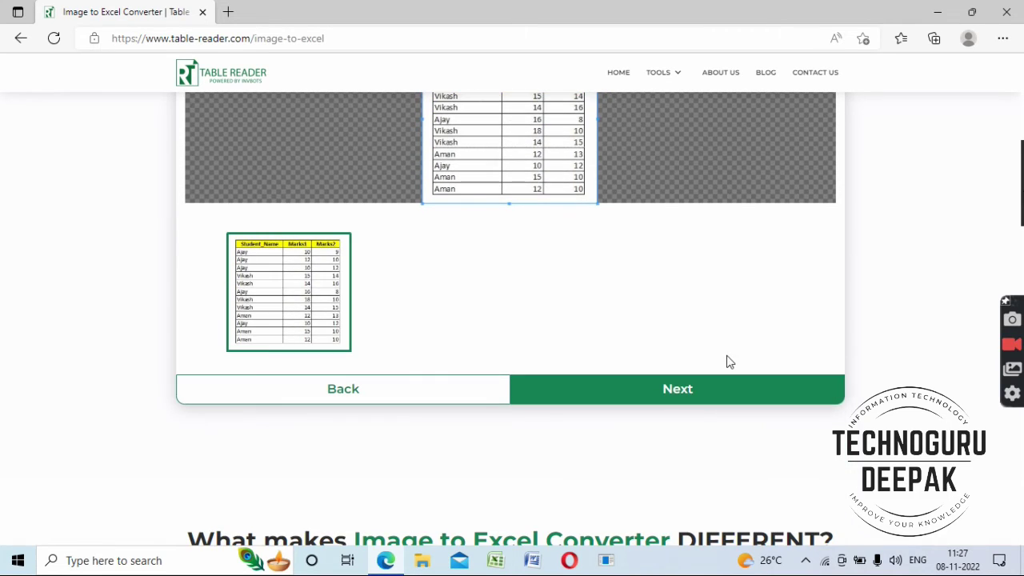
pyautogui.click(645, 389)
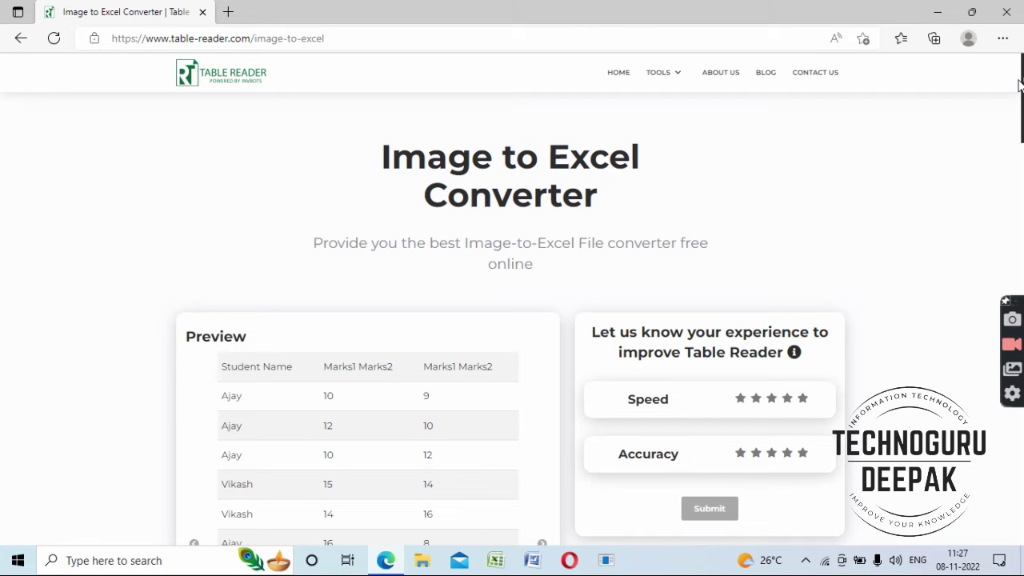
# - Rate Speed and Accuracy five stars, submit, and download the table as Table A.xlsx
pyautogui.scroll(-2, 1020, 83)
pyautogui.scroll(-1, 1001, 128)
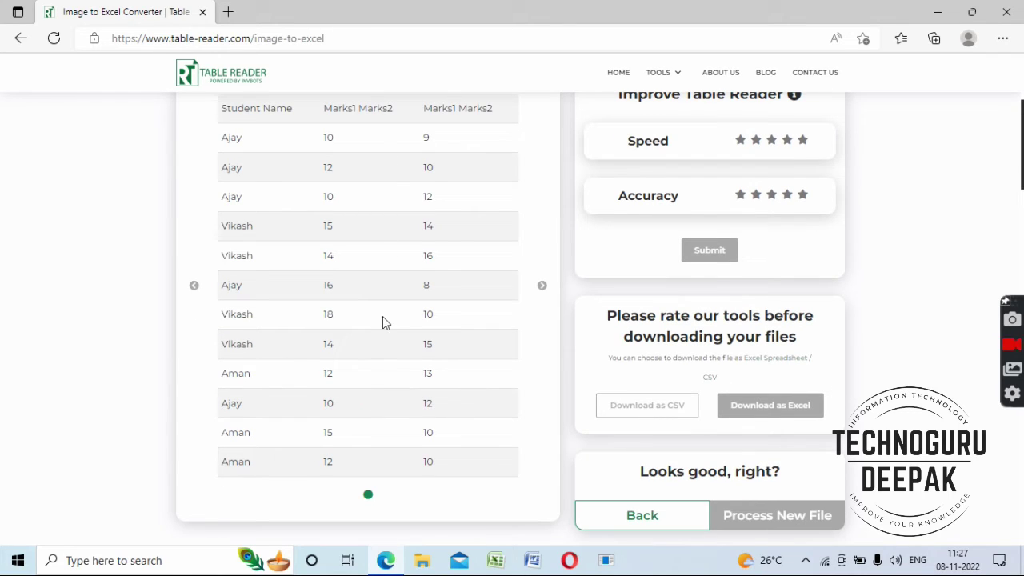
pyautogui.scroll(2, 1015, 168)
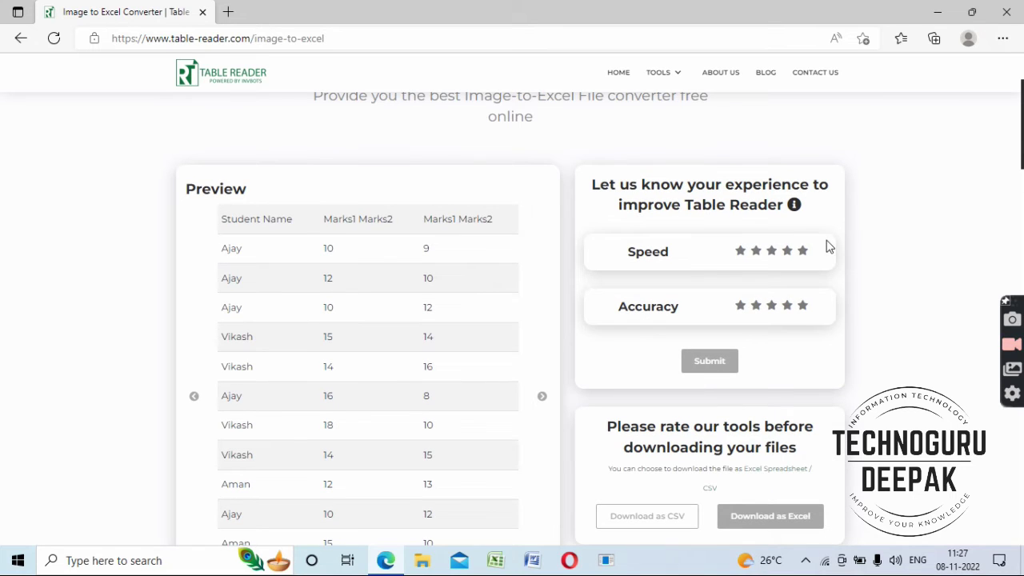
pyautogui.click(803, 253)
pyautogui.click(804, 255)
pyautogui.click(804, 313)
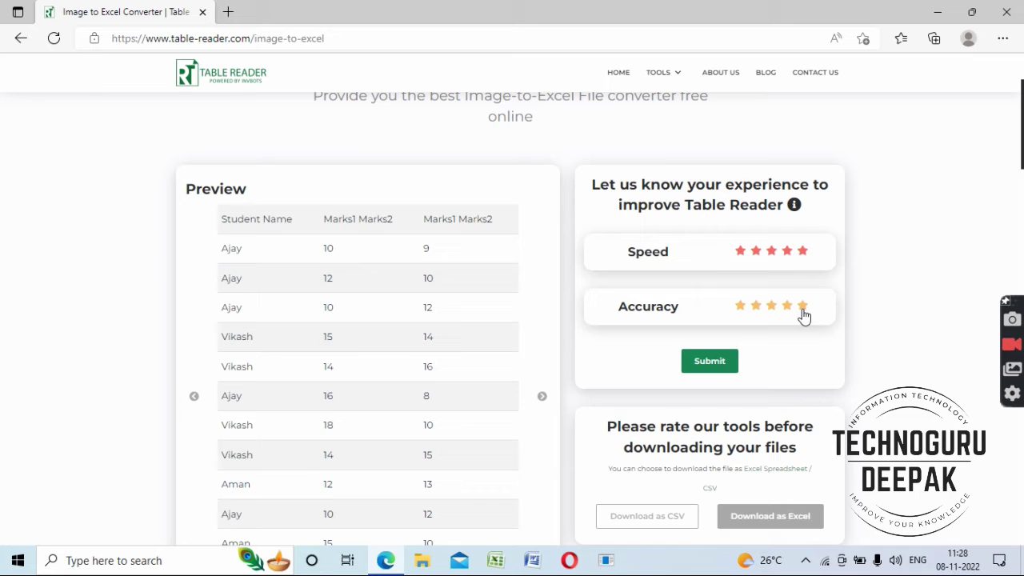
pyautogui.click(712, 361)
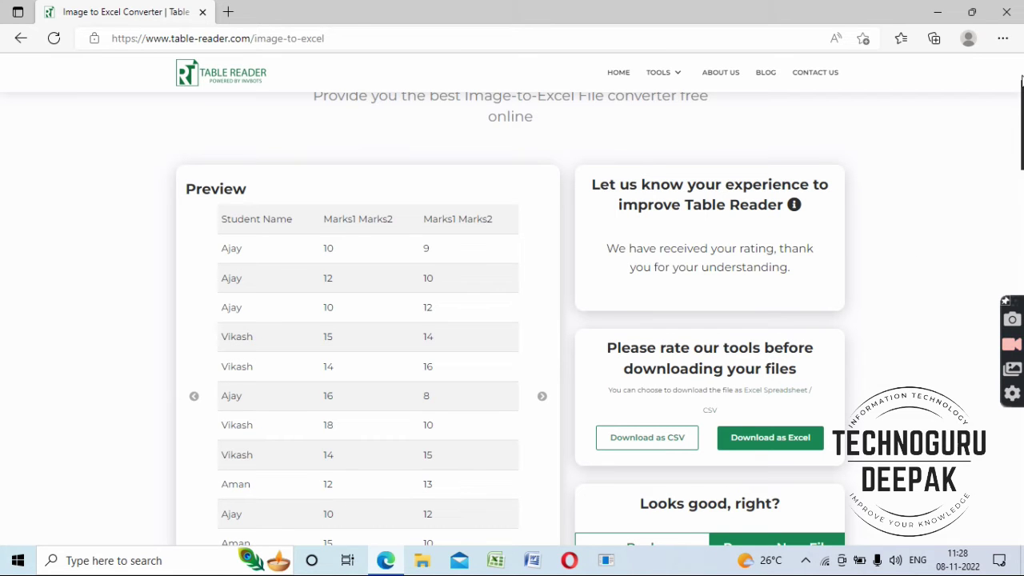
pyautogui.scroll(-2, 714, 364)
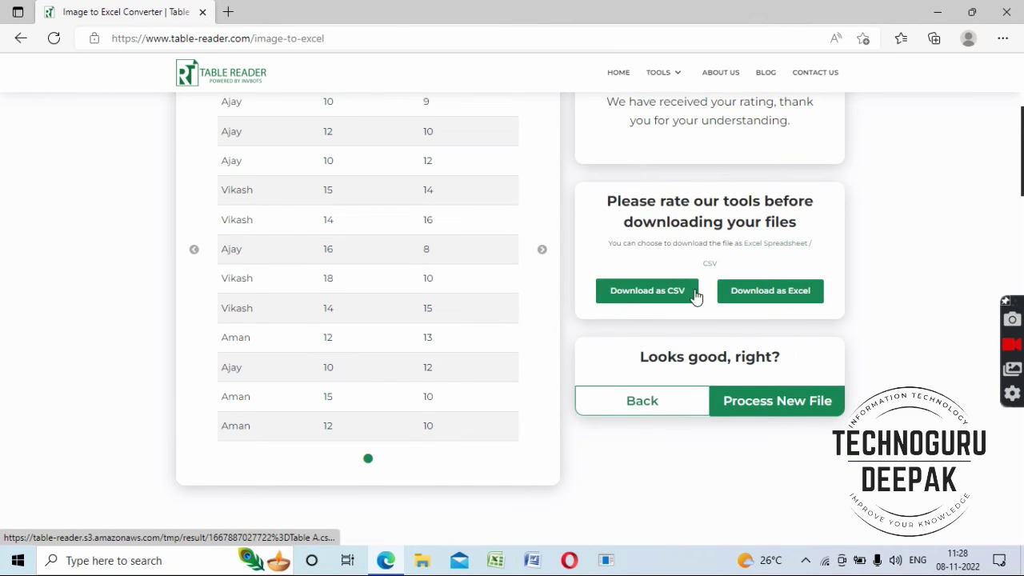
pyautogui.click(766, 290)
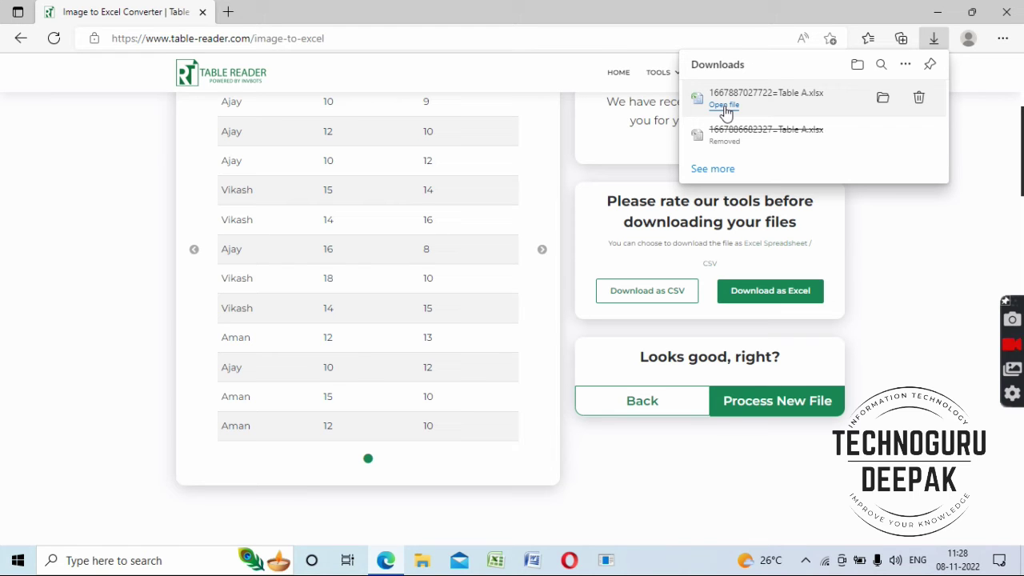
# - Open Table A.xlsx from Edge downloads in Excel, then minimise Edge and Excel
pyautogui.click(724, 106)
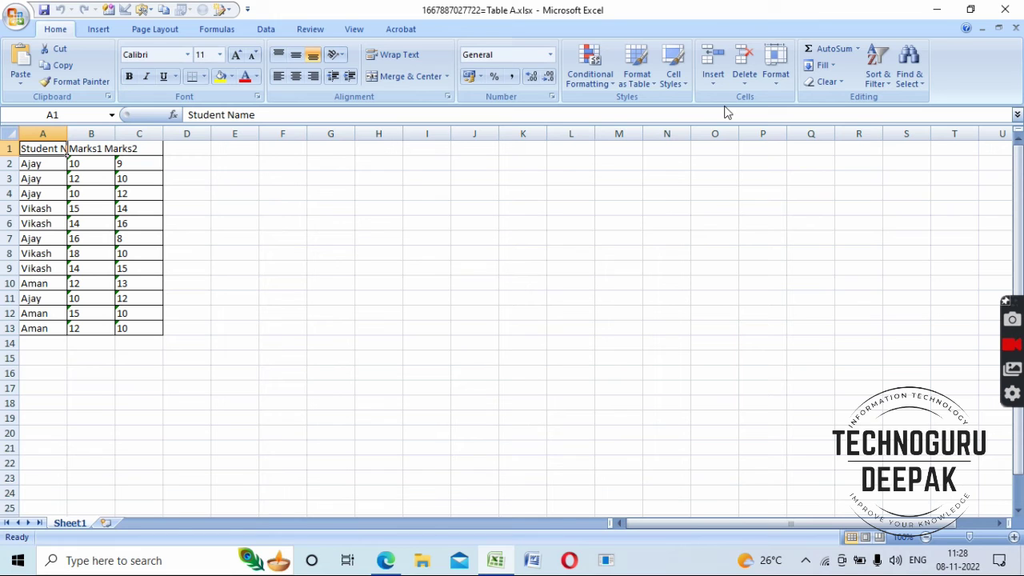
pyautogui.click(971, 11)
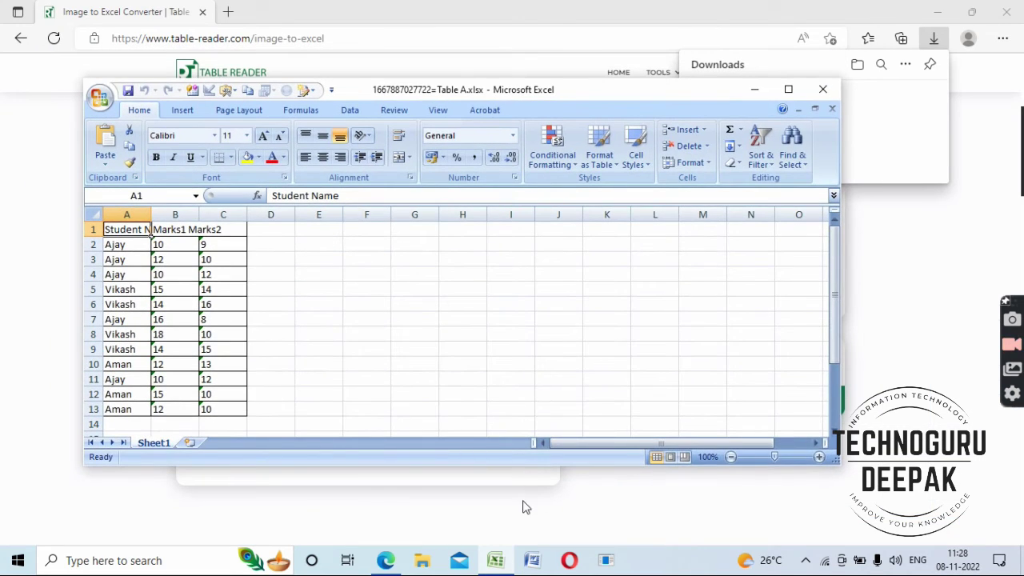
pyautogui.click(940, 7)
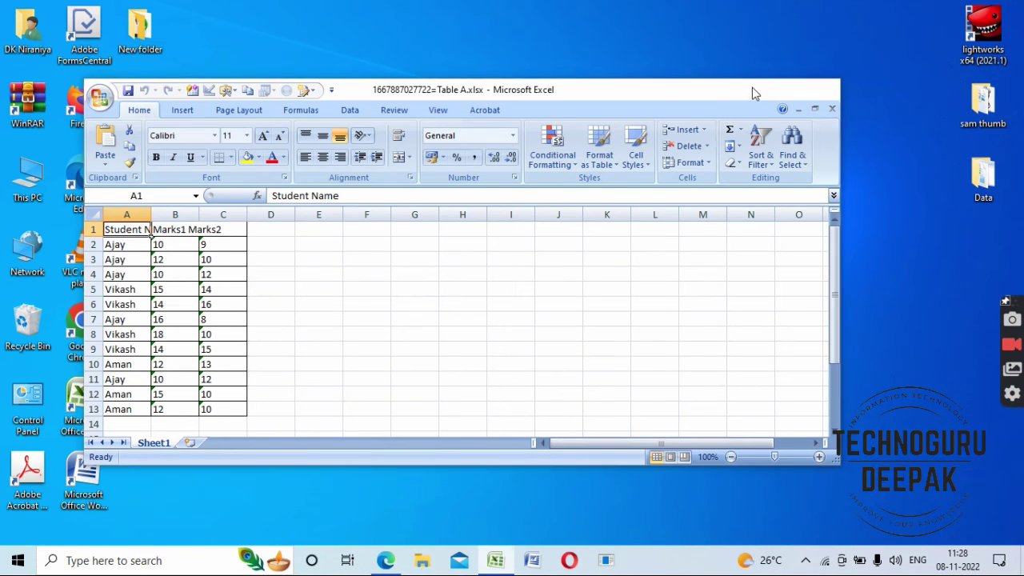
pyautogui.click(797, 108)
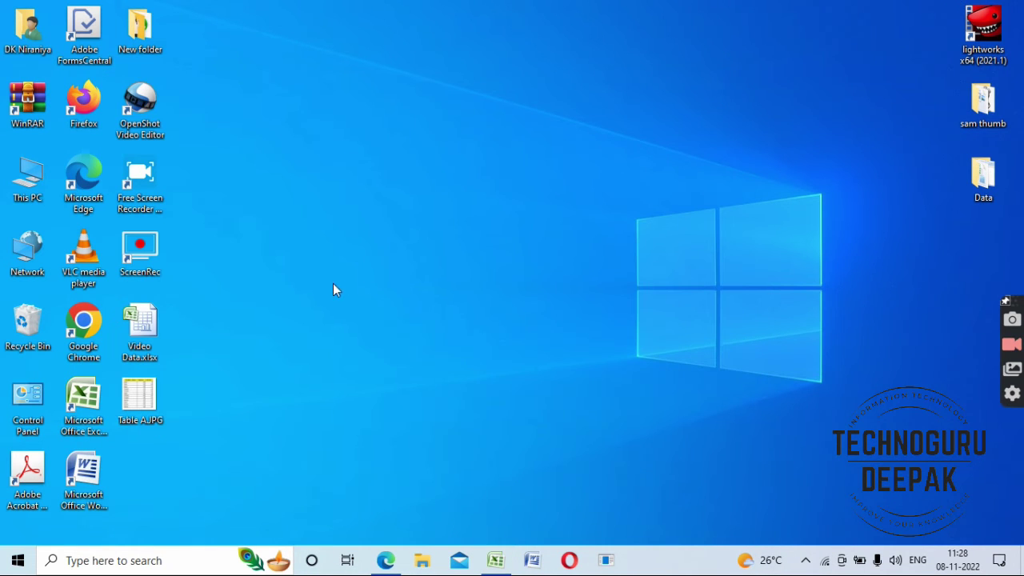
# - Open Table A.JPG in Microsoft Photos and move its window to the right
pyautogui.doubleClick(146, 402)
pyautogui.rightClick(143, 395)
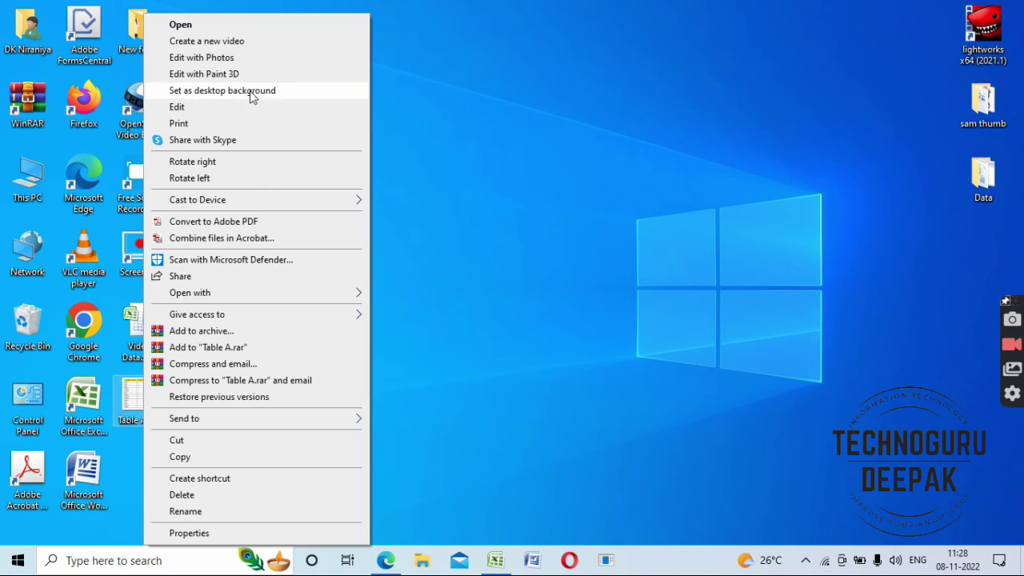
pyautogui.click(253, 24)
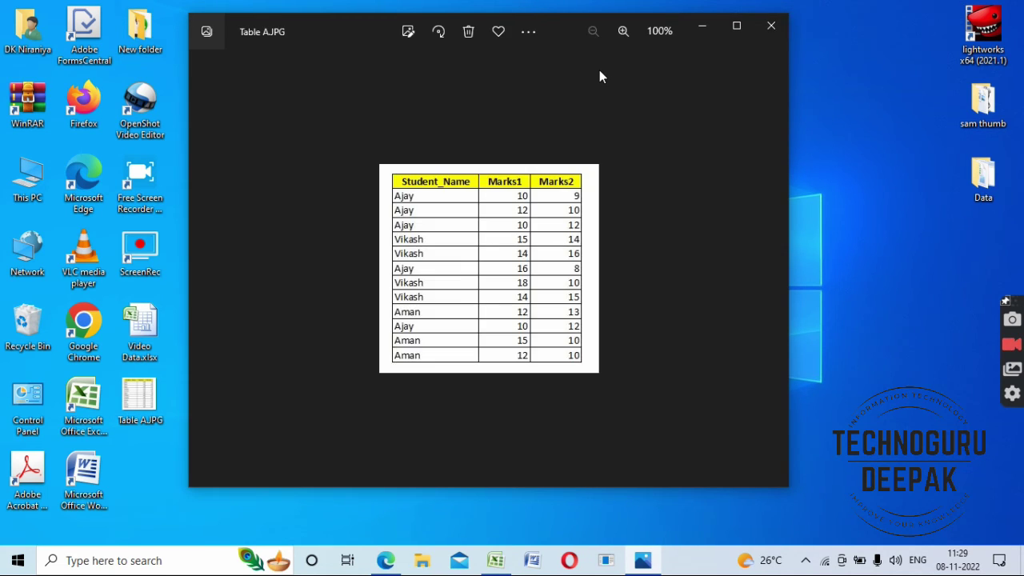
pyautogui.moveTo(360, 26); pyautogui.dragTo(487, 46)
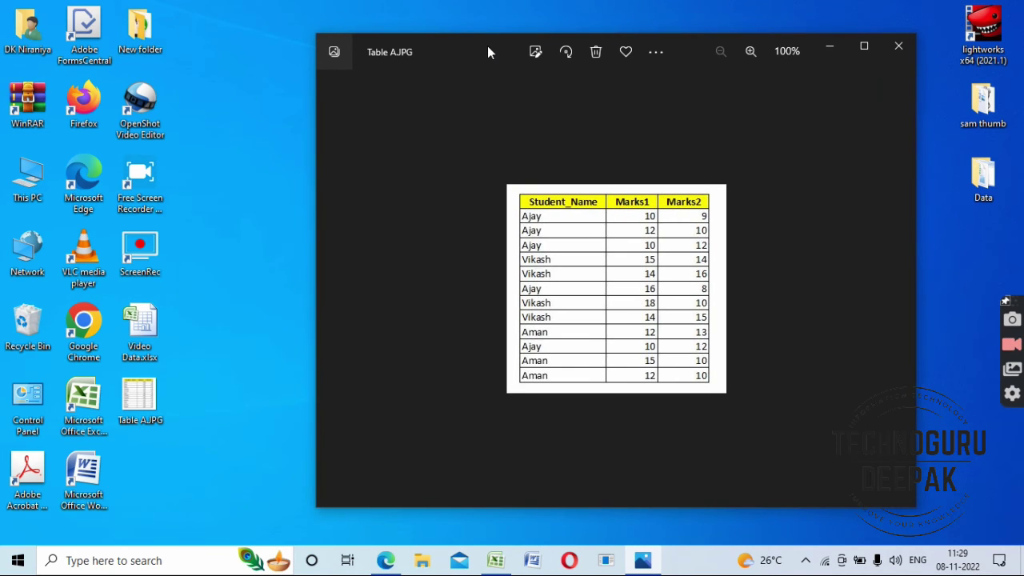
# - Narrow the Excel window beside the photo to compare, then close Excel and Photos
pyautogui.click(495, 560)
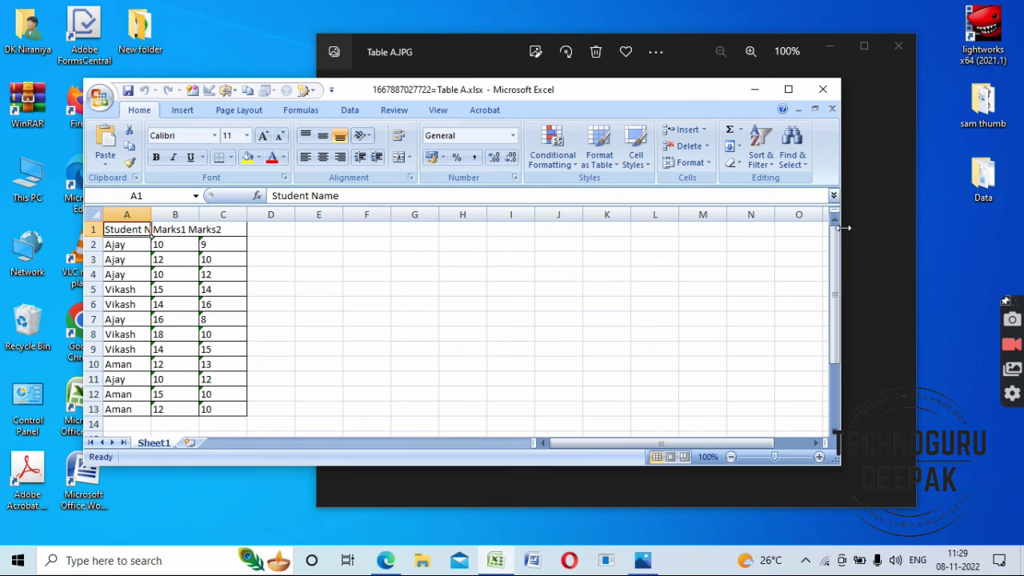
pyautogui.moveTo(839, 228); pyautogui.dragTo(445, 260)
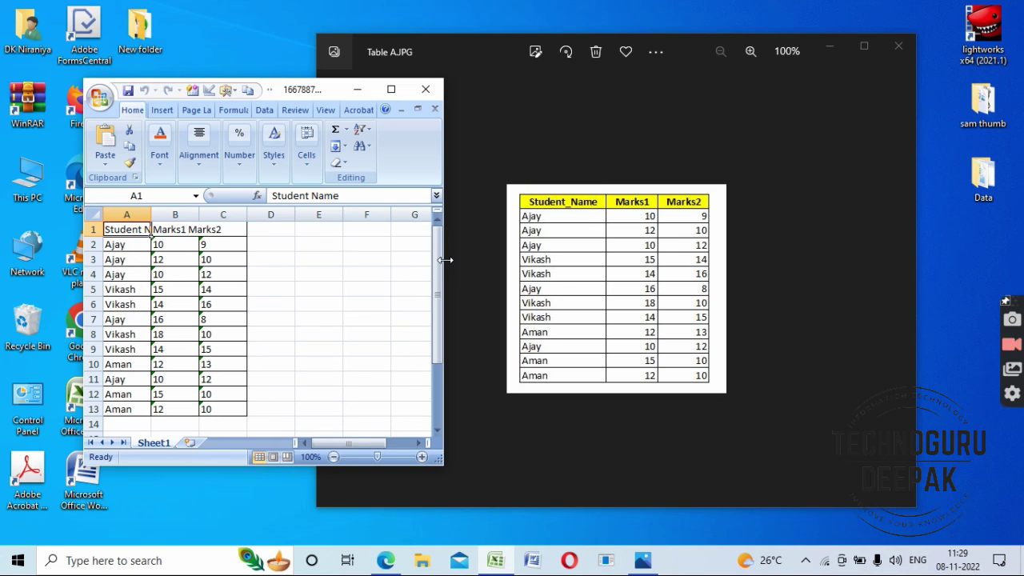
pyautogui.click(426, 89)
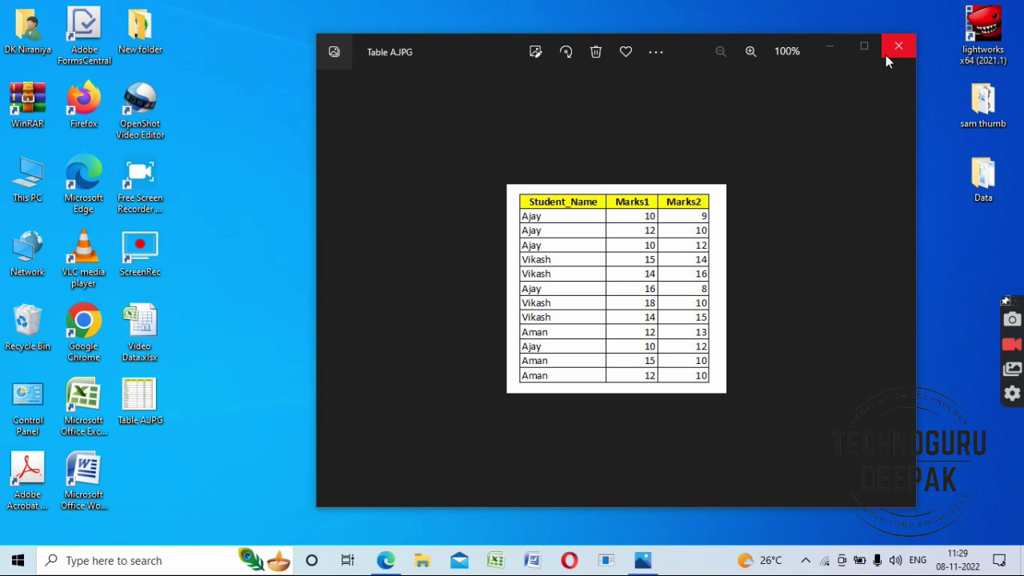
pyautogui.click(891, 53)
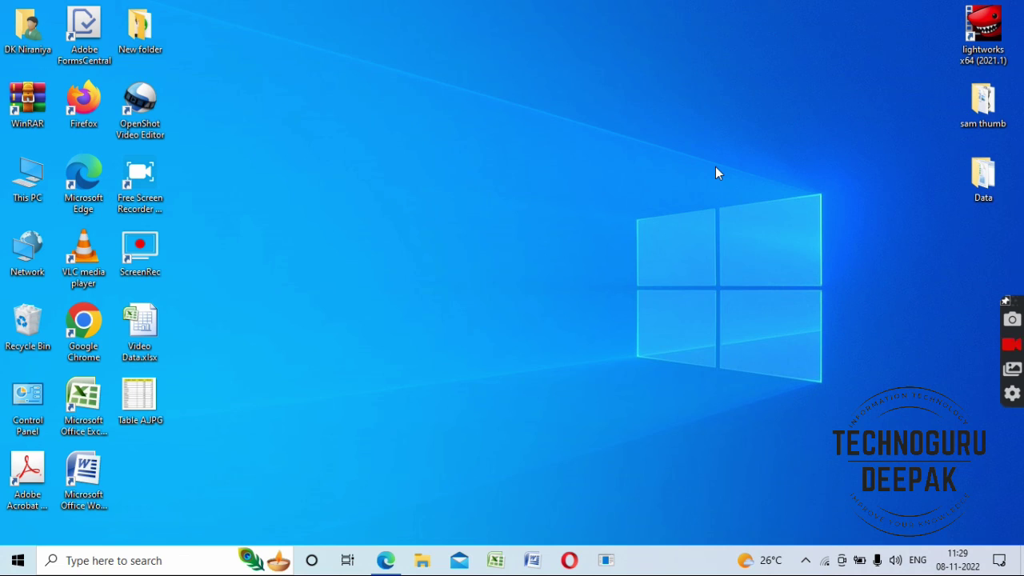